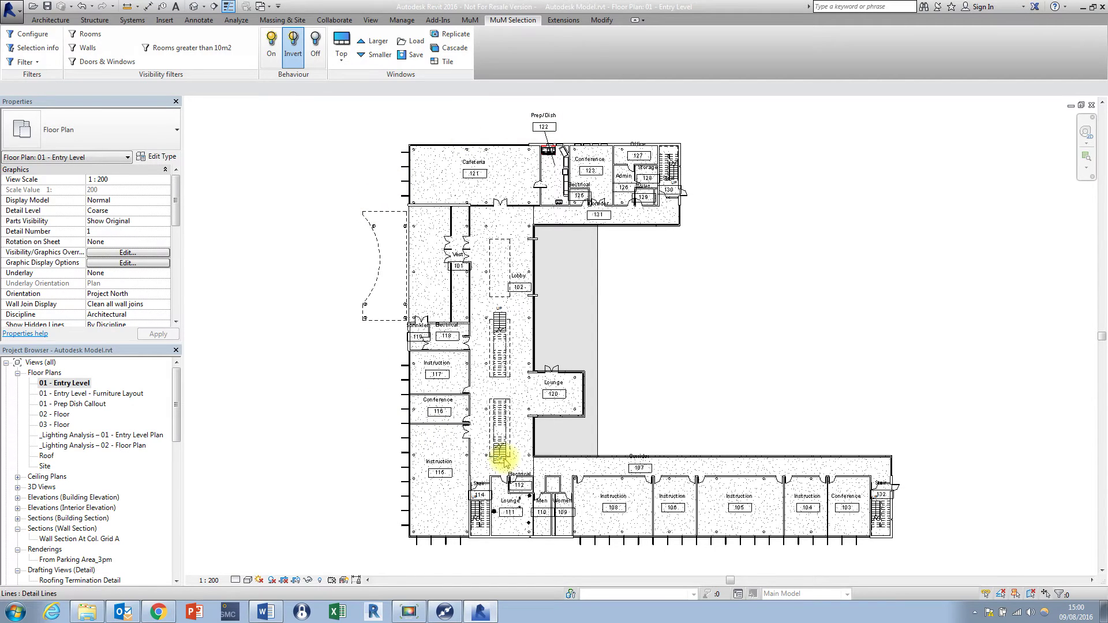
- Window-select every element across the whole Entry Level floor plan
{"action": "left_click", "coordinate": [450, 193]}
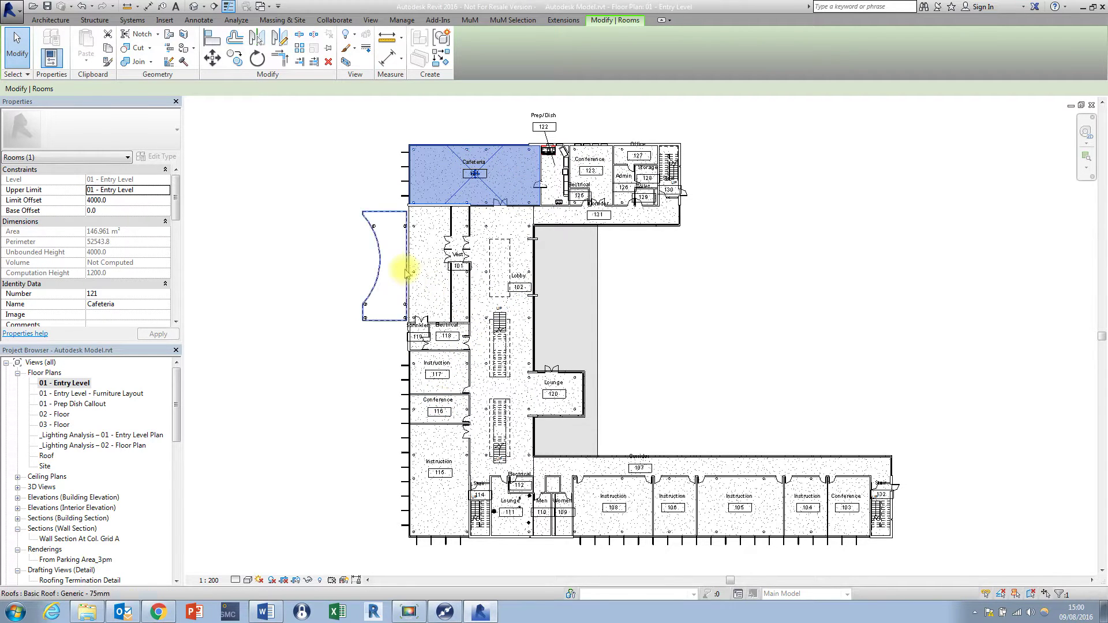
{"action": "left_click", "coordinate": [321, 174]}
{"action": "left_click_drag", "start_coordinate": [306, 103], "coordinate": [915, 509]}
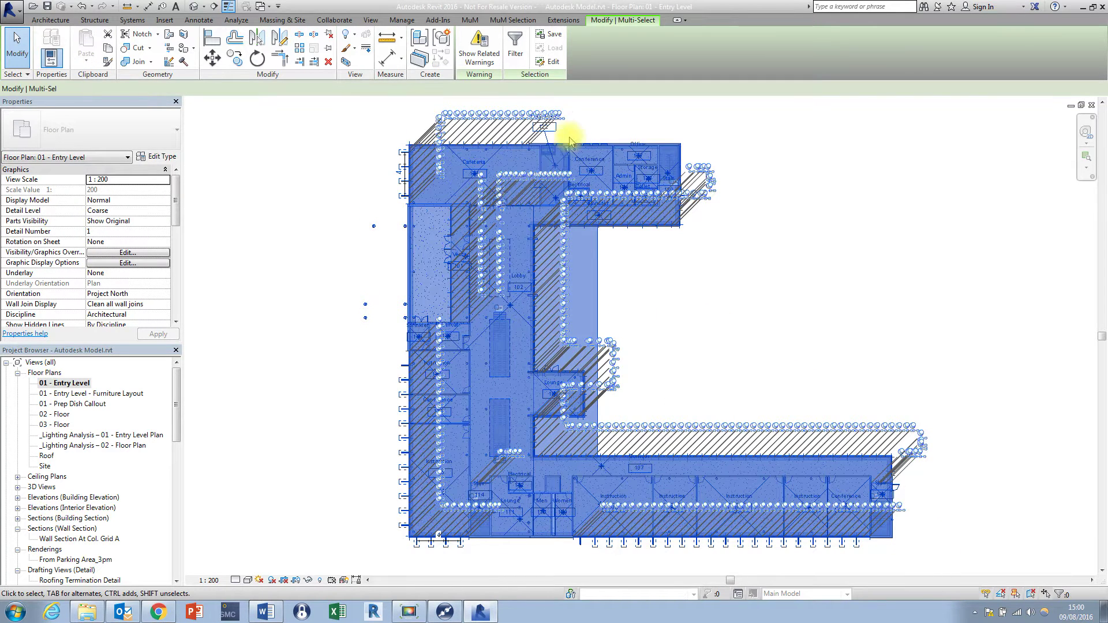
- Filter the selection down to only the Rooms category, leaving 31 rooms selected
{"action": "left_click", "coordinate": [515, 47]}
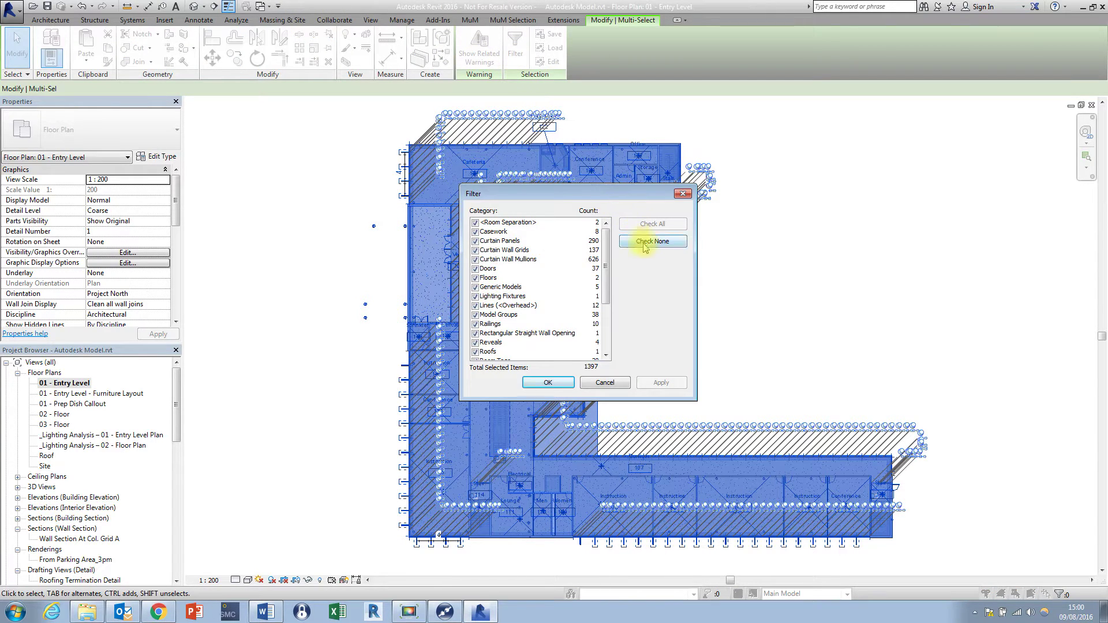
{"action": "left_click", "coordinate": [644, 242]}
{"action": "scroll", "coordinate": [606, 294], "scroll_direction": "down", "scroll_amount": 3}
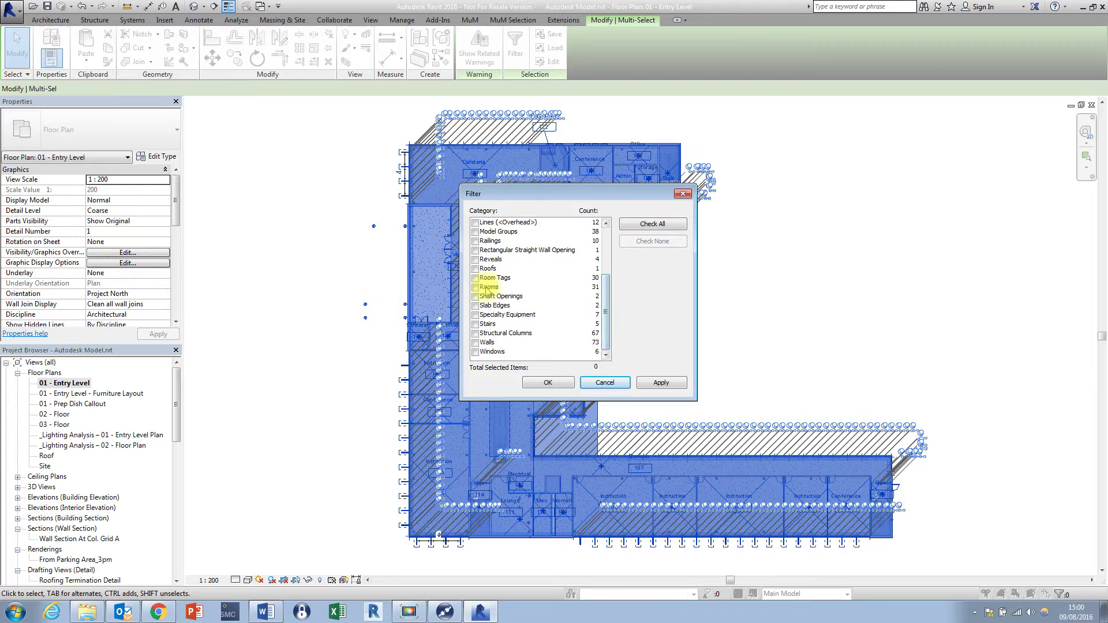
{"action": "left_click", "coordinate": [475, 288]}
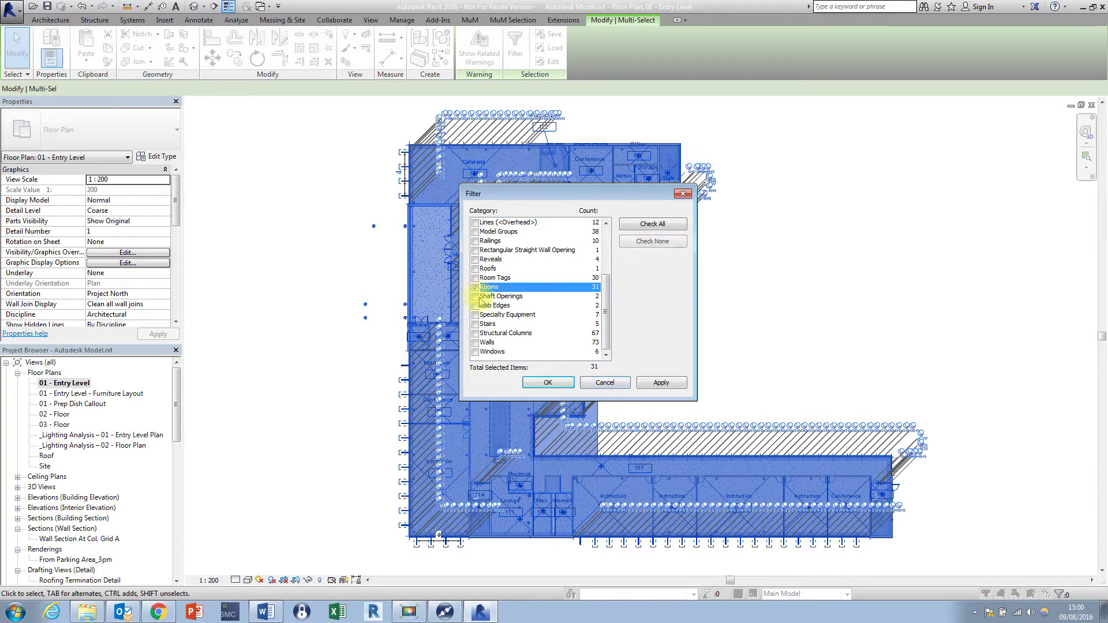
{"action": "left_click", "coordinate": [544, 383]}
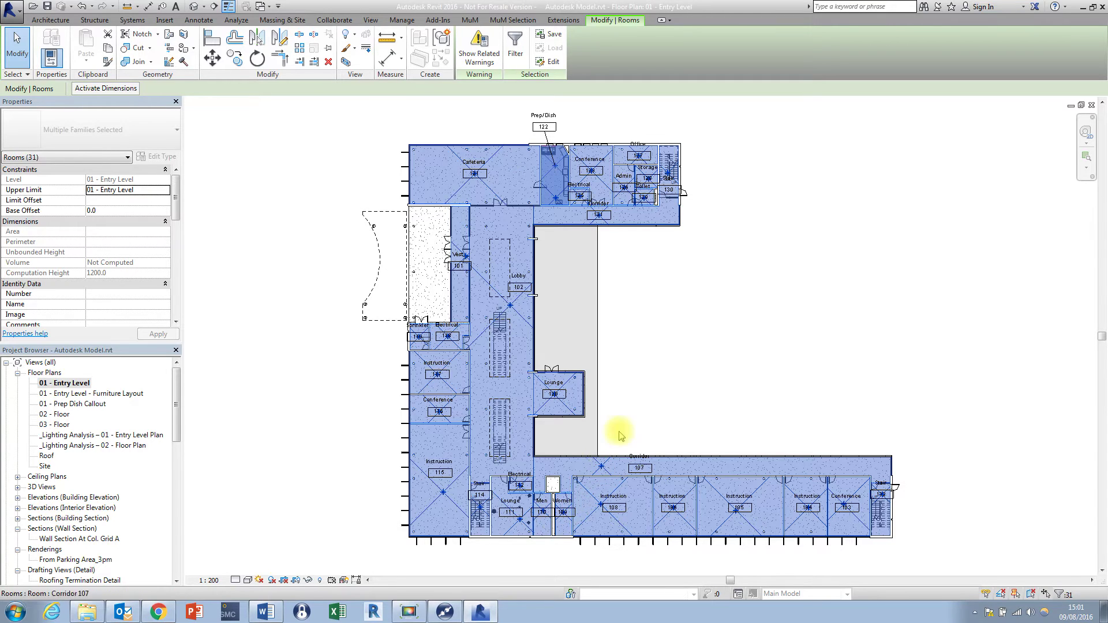
- Select all rooms with the saved MuM Rooms filter, then clear the 91-room selection
{"action": "left_click", "coordinate": [655, 342]}
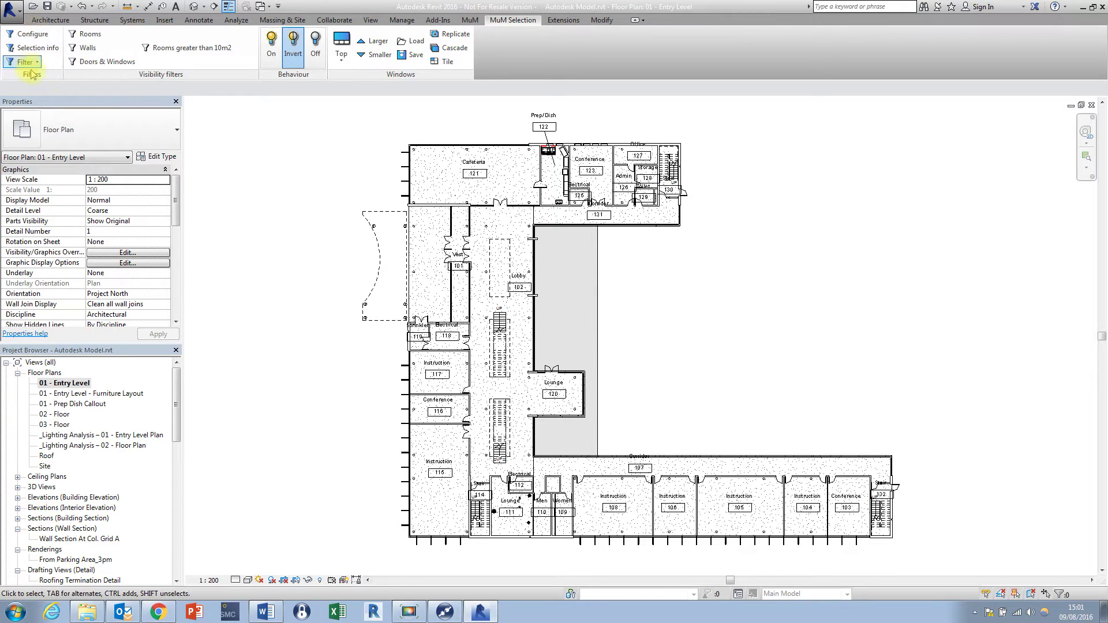
{"action": "left_click", "coordinate": [38, 62]}
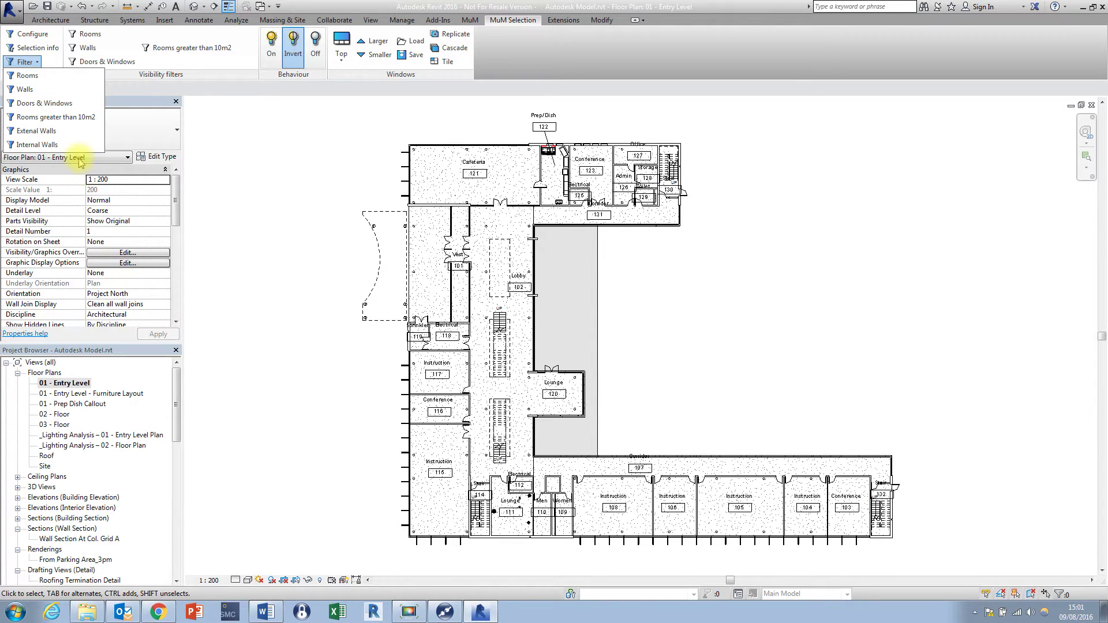
{"action": "left_click", "coordinate": [58, 77]}
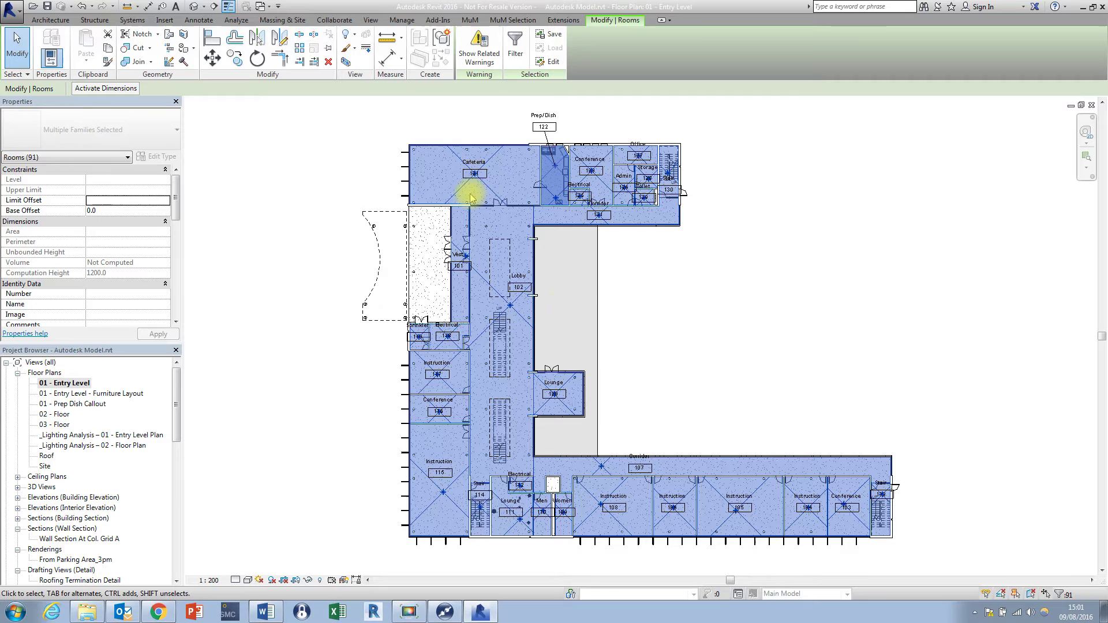
{"action": "left_click", "coordinate": [260, 143]}
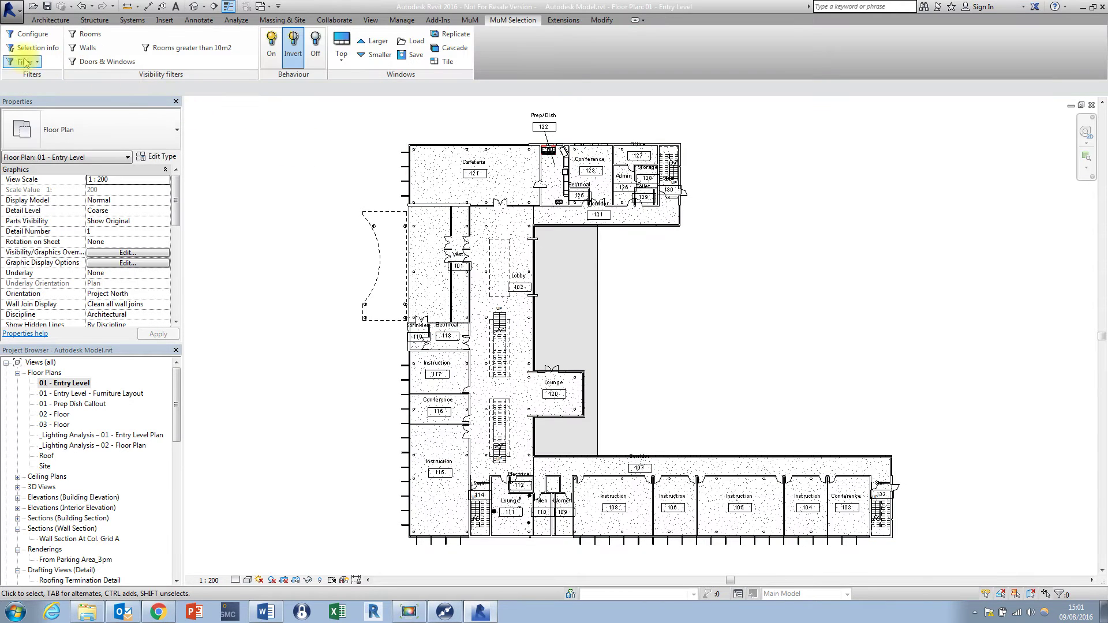
- Apply the saved Walls selection filter, then clear the selection
{"action": "left_click", "coordinate": [25, 62]}
{"action": "left_click", "coordinate": [25, 89]}
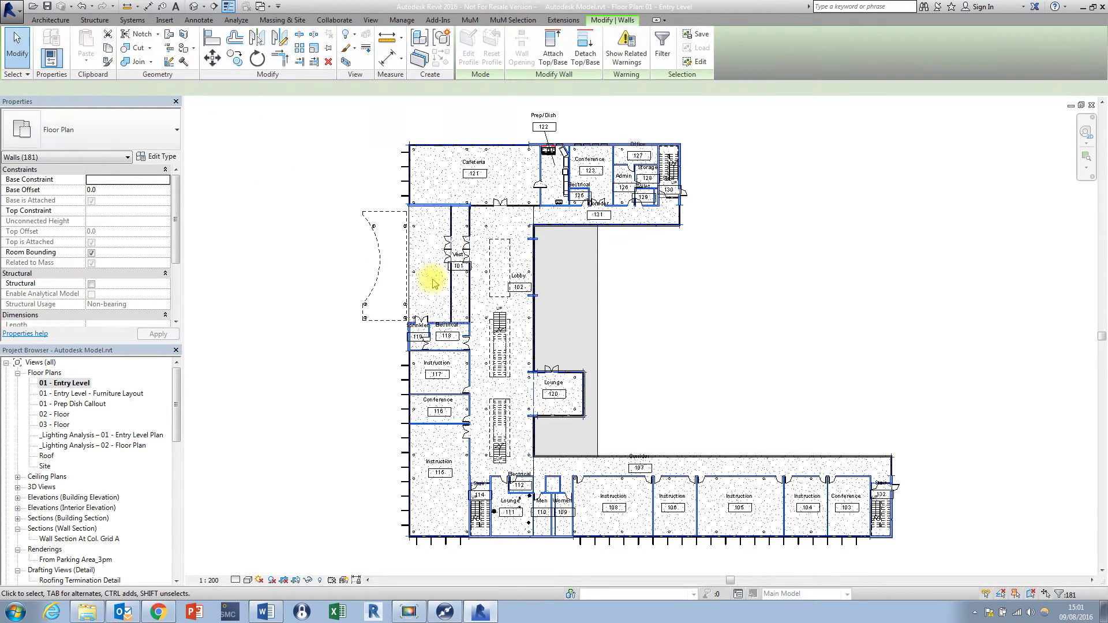
{"action": "left_click", "coordinate": [281, 181]}
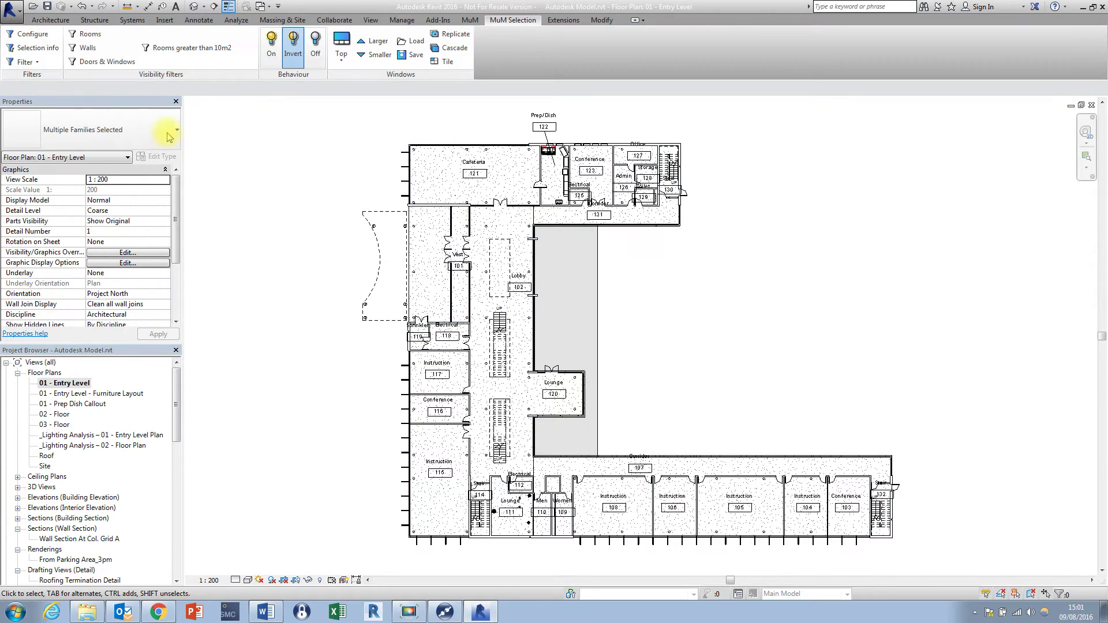
- Select all doors and windows with the Doors & Windows filter, then clear the selection
{"action": "left_click", "coordinate": [26, 62]}
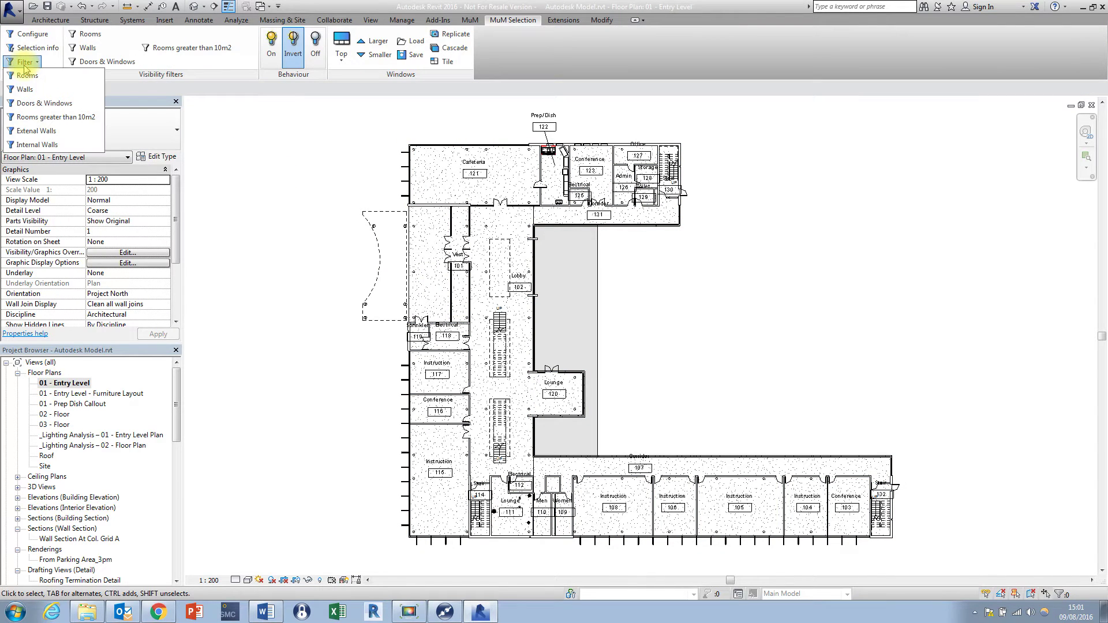
{"action": "left_click", "coordinate": [47, 104]}
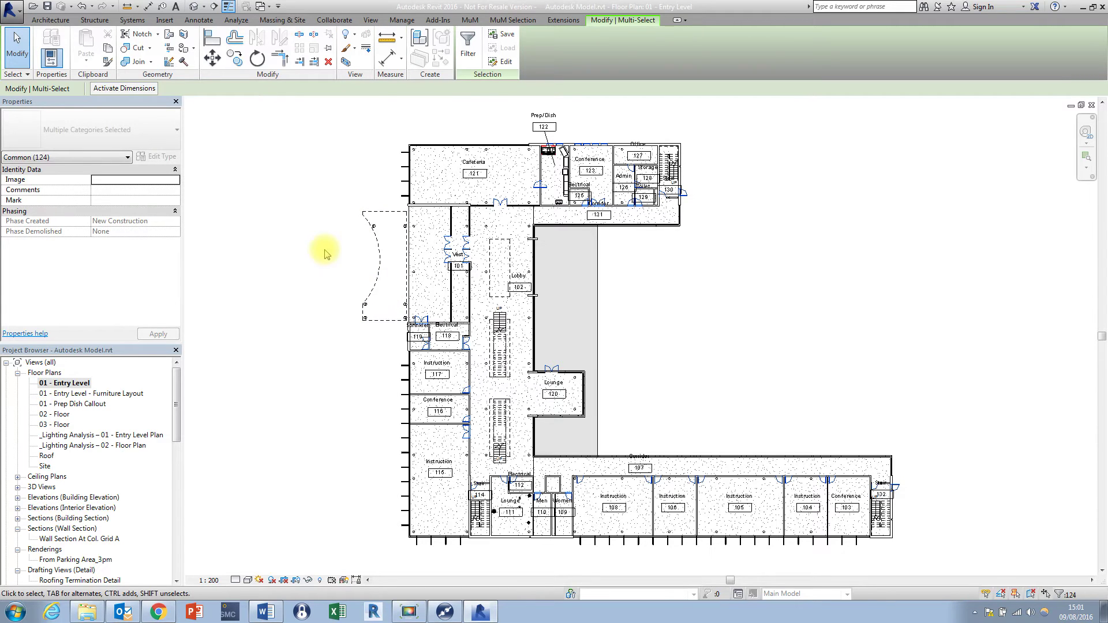
{"action": "left_click", "coordinate": [301, 186]}
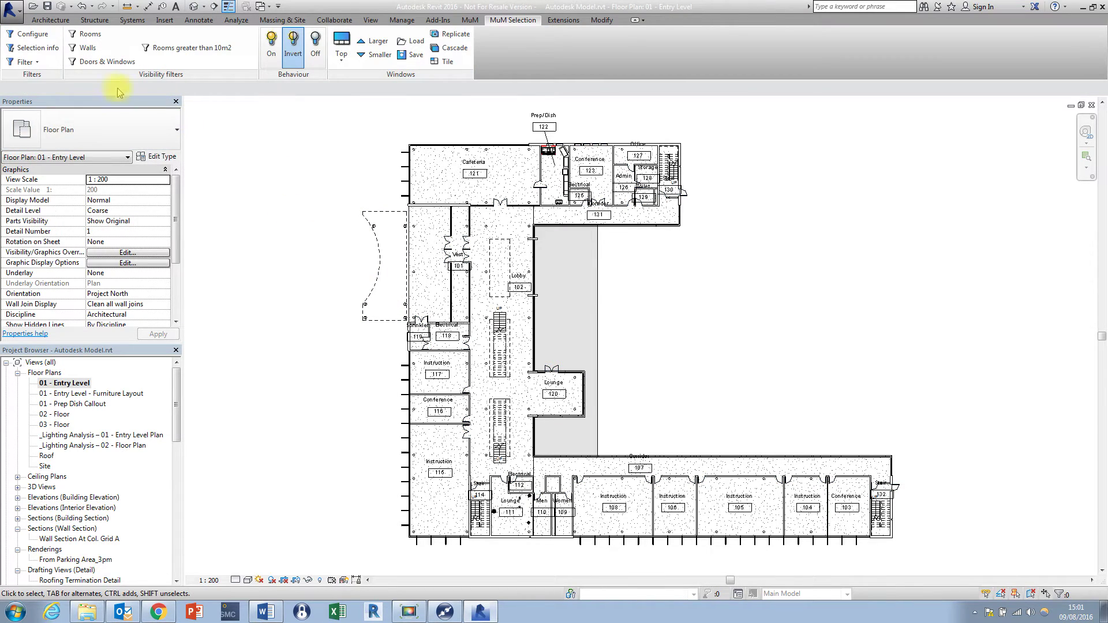
{"action": "left_click", "coordinate": [32, 63]}
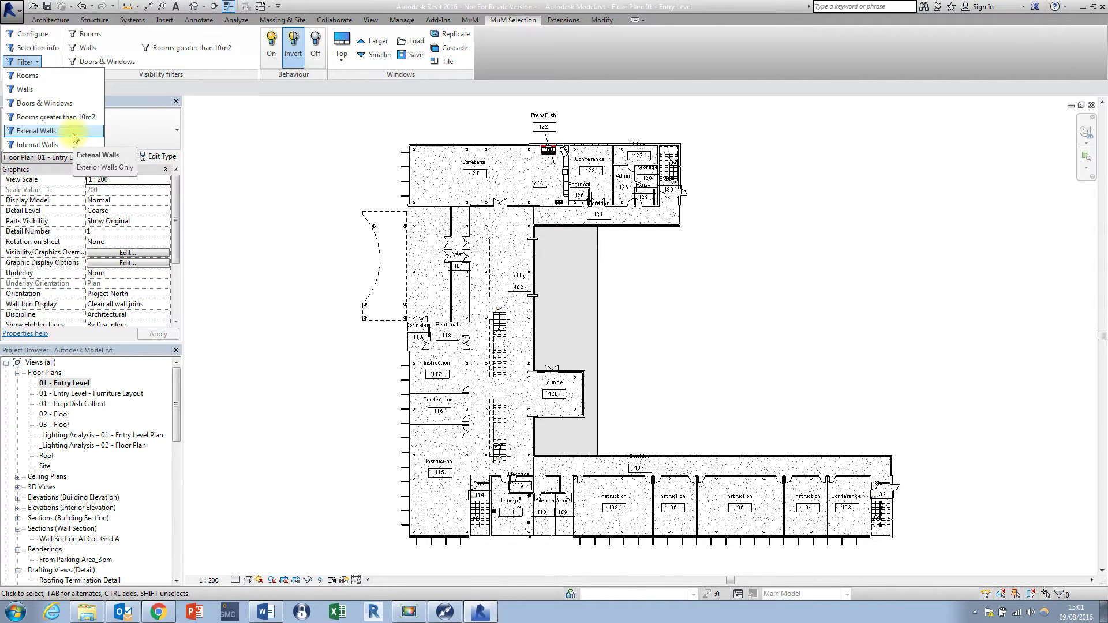
{"action": "left_click", "coordinate": [27, 123]}
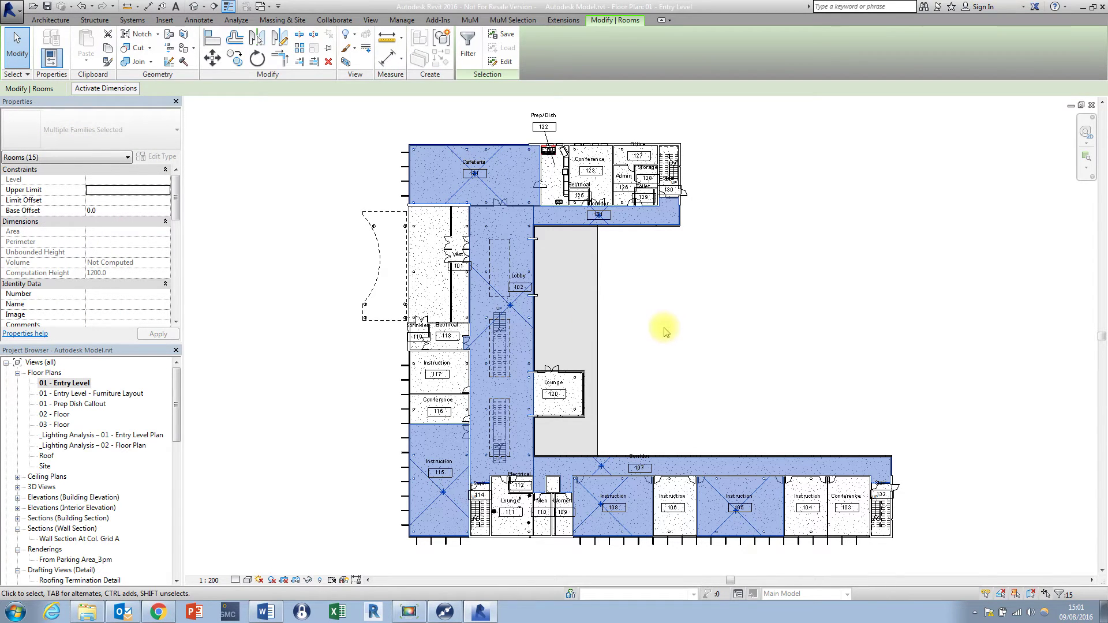
{"action": "left_click", "coordinate": [673, 338]}
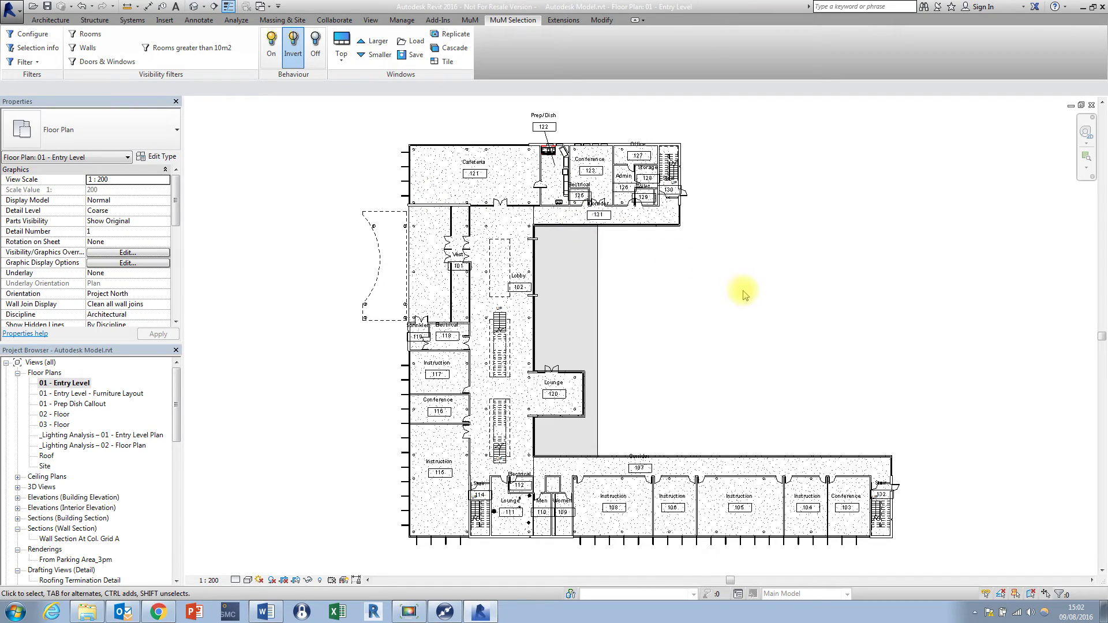
{"action": "left_click", "coordinate": [144, 253]}
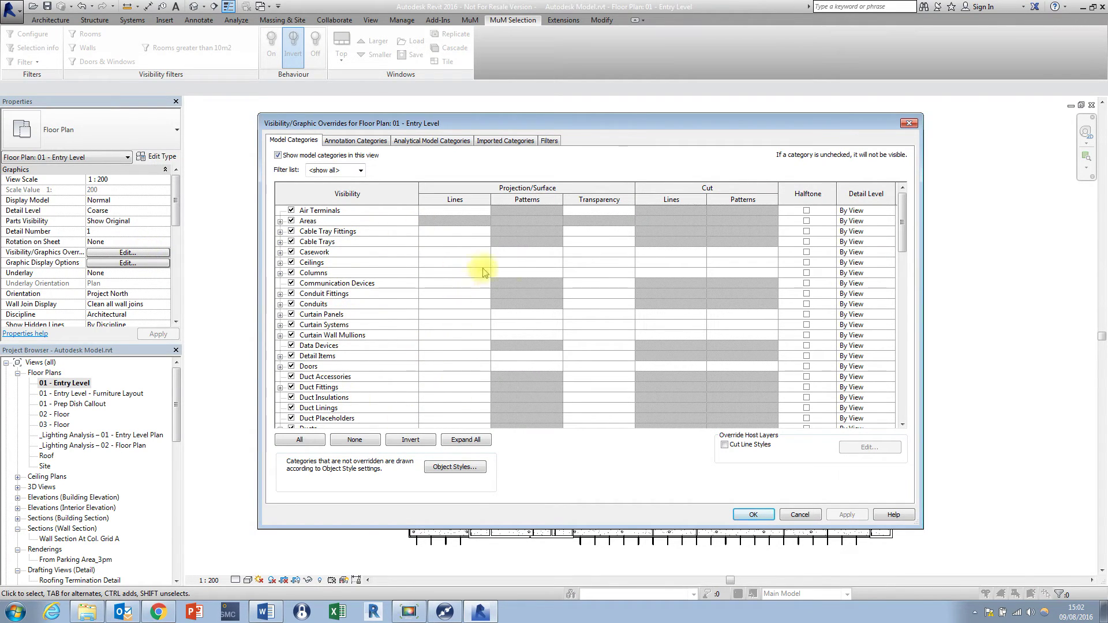
{"action": "left_click_drag", "start_coordinate": [906, 222], "coordinate": [915, 376]}
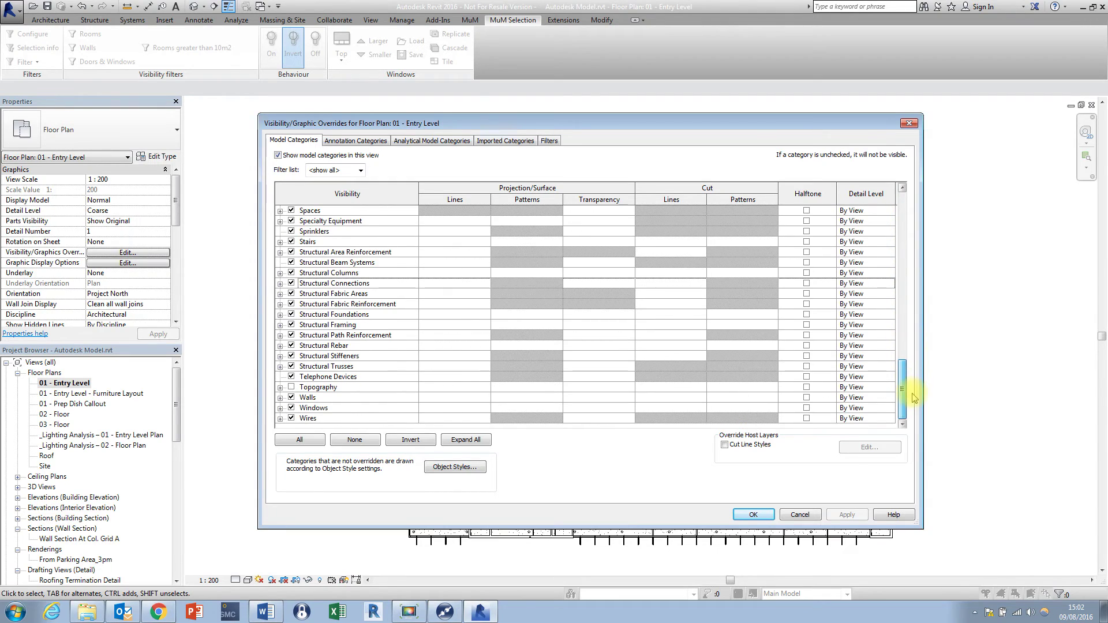
{"action": "left_click", "coordinate": [291, 397]}
{"action": "left_click", "coordinate": [754, 515]}
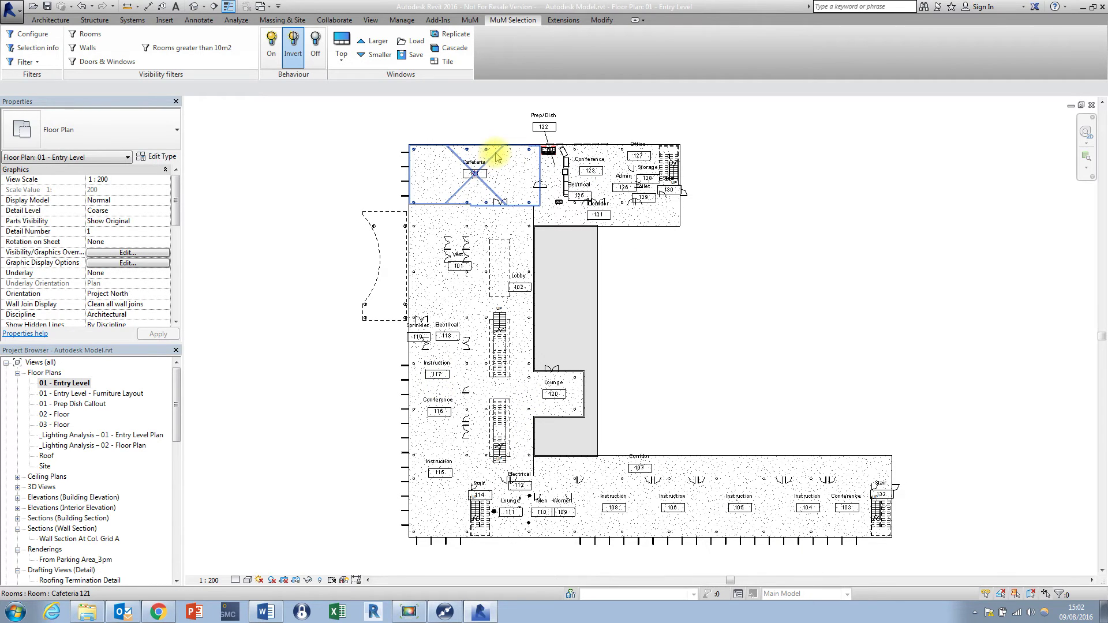
{"action": "left_click", "coordinate": [157, 253]}
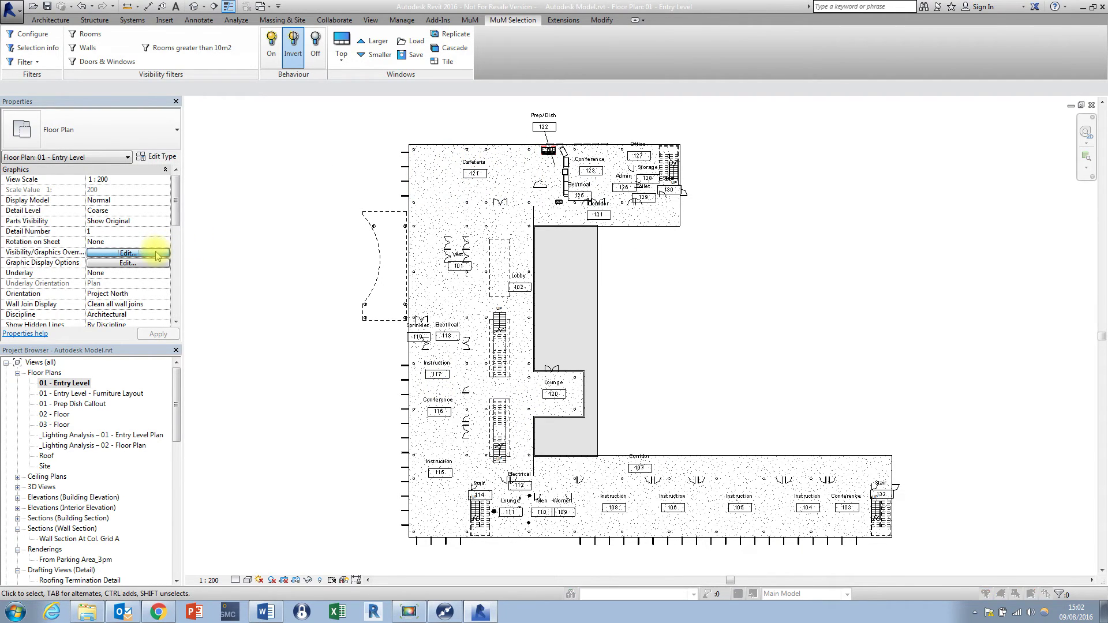
{"action": "left_click_drag", "start_coordinate": [902, 218], "coordinate": [918, 392]}
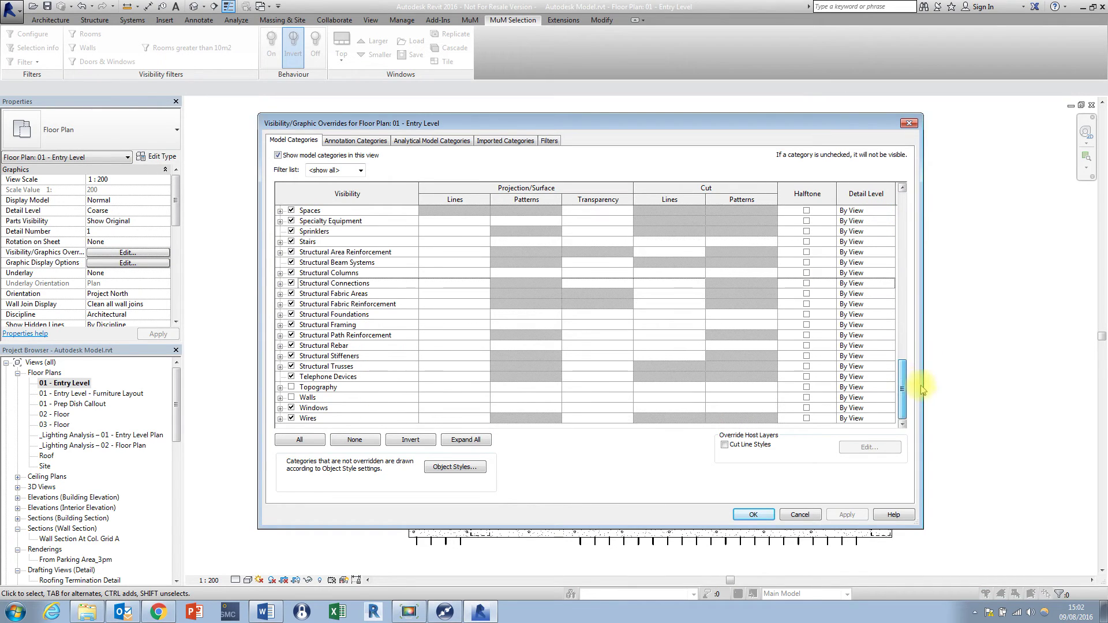
{"action": "left_click", "coordinate": [292, 398]}
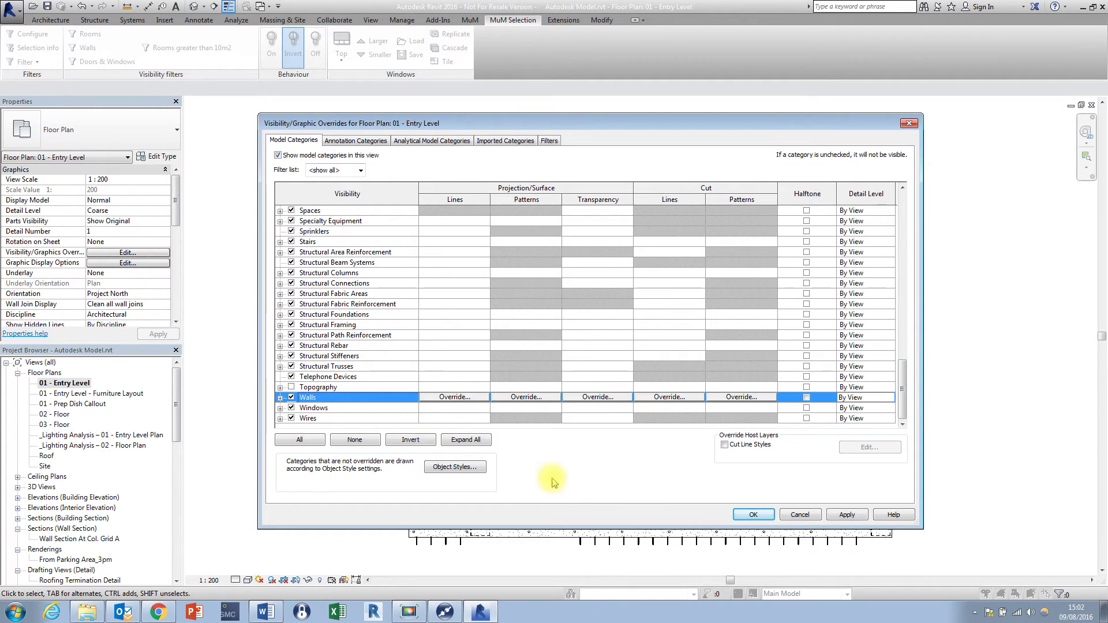
{"action": "left_click", "coordinate": [754, 514]}
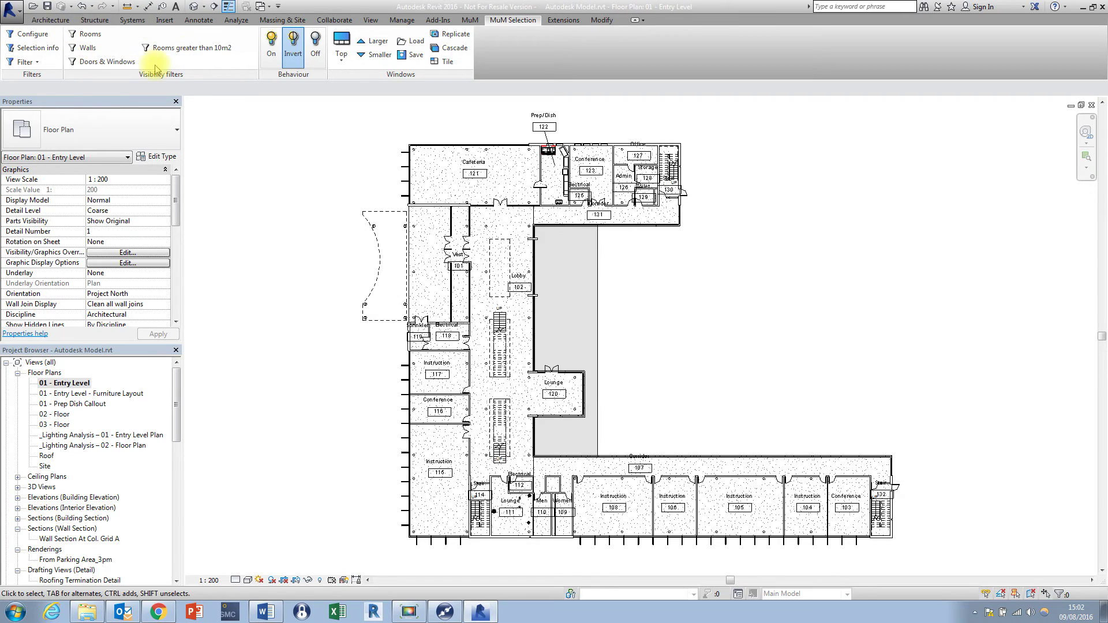
{"action": "left_click", "coordinate": [89, 49]}
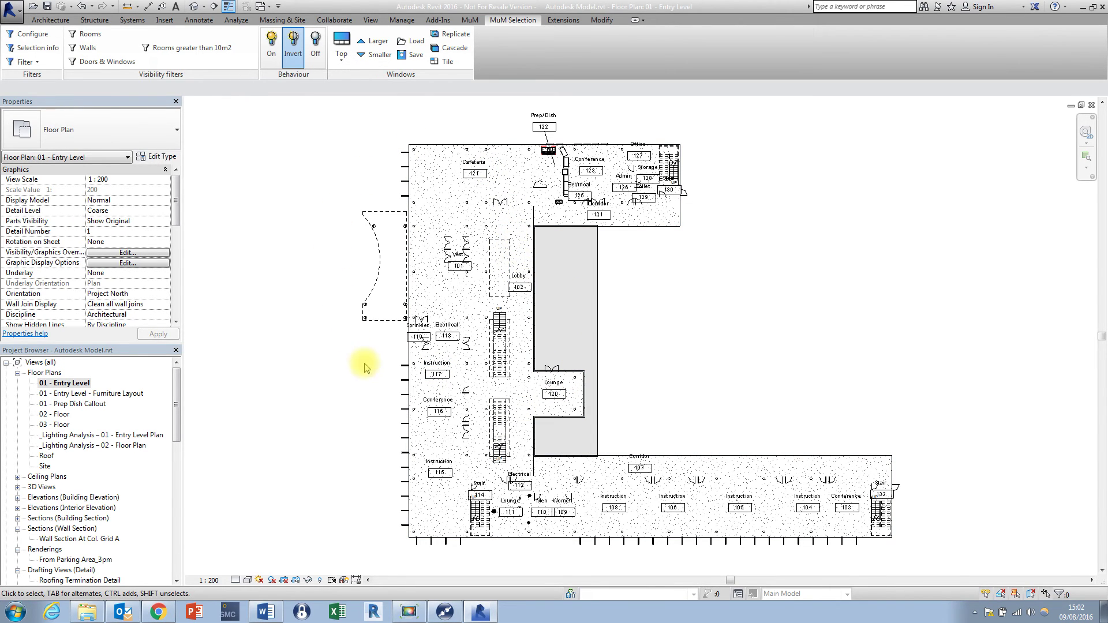
{"action": "left_click", "coordinate": [93, 49]}
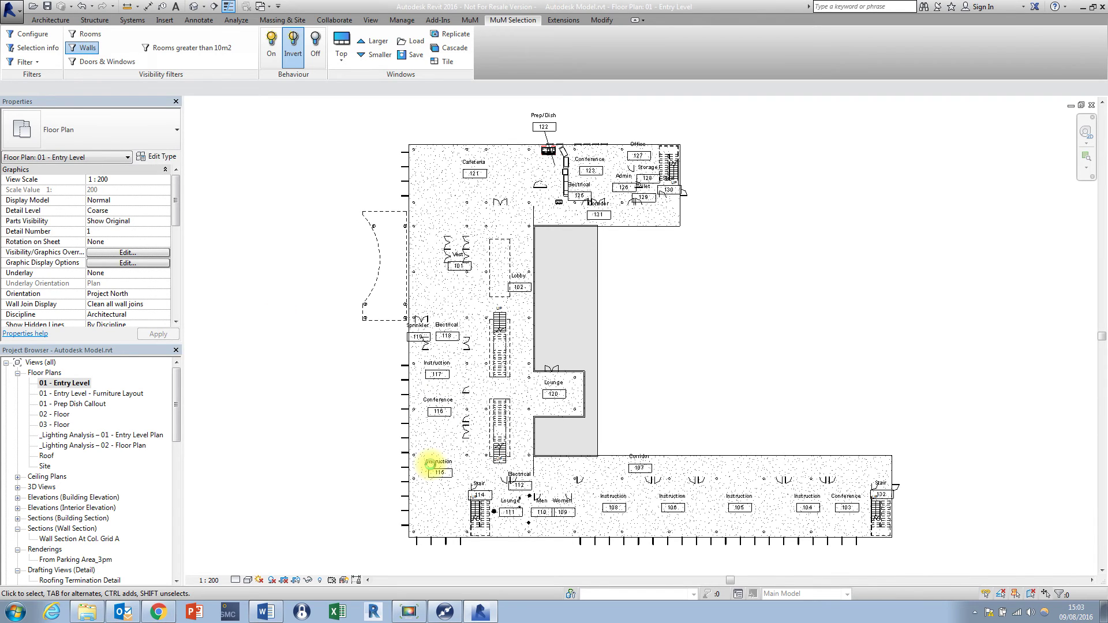
{"action": "left_click", "coordinate": [429, 464]}
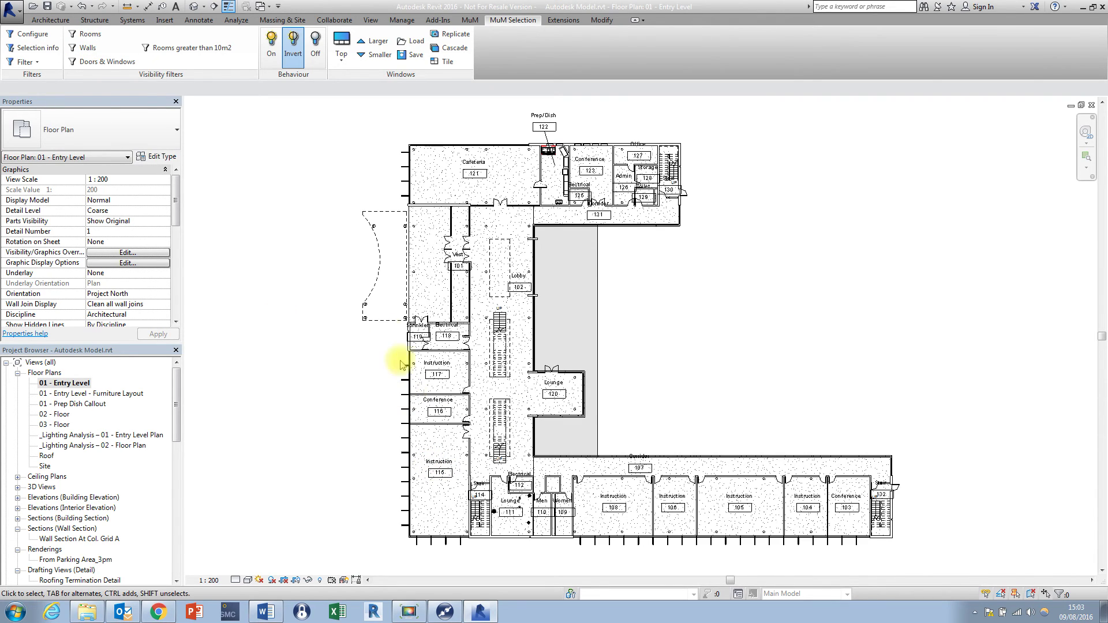